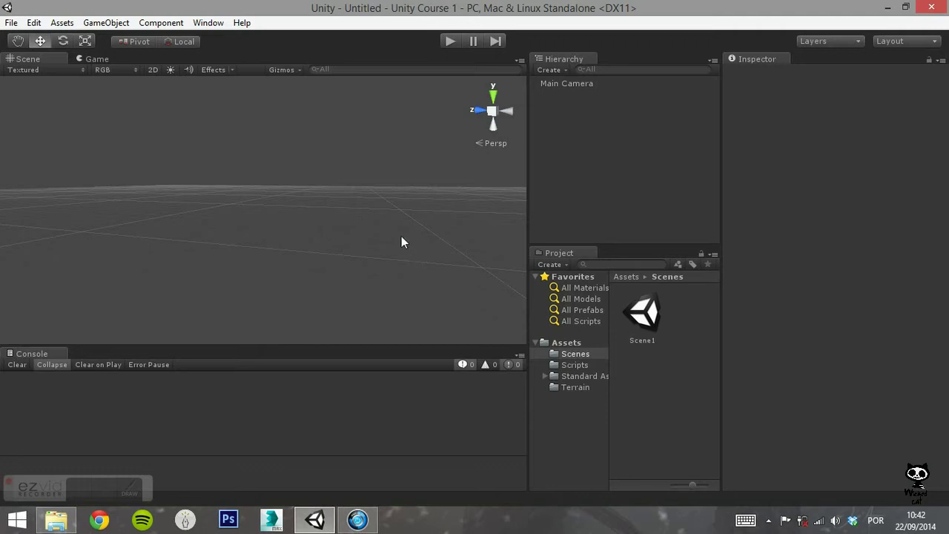
Import all assets of the Tree Creator package through Assets > Import Package
click(65, 22)
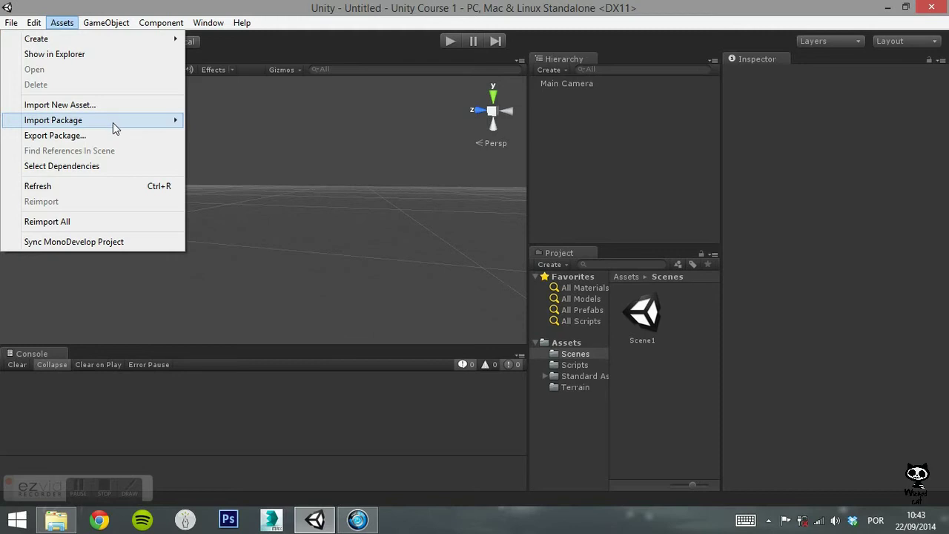
mouse_move(113, 123)
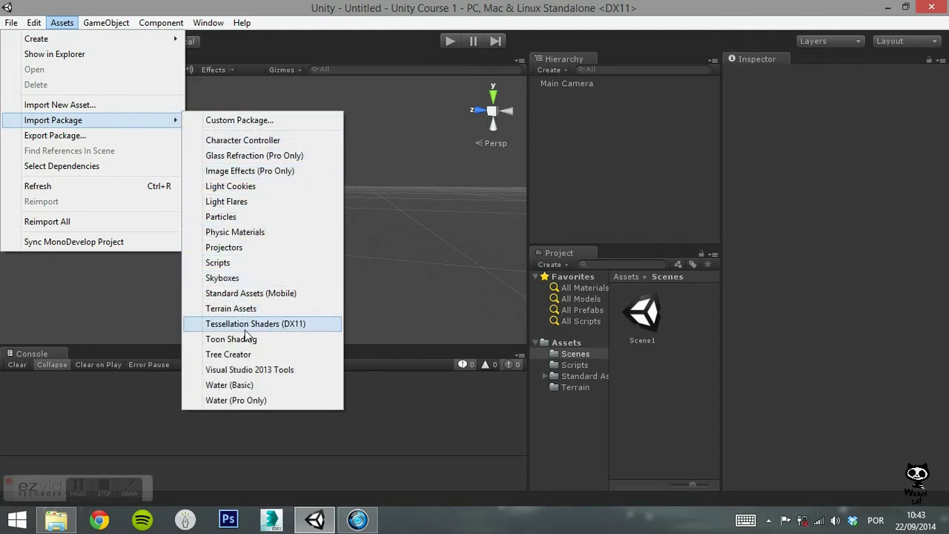
click(228, 355)
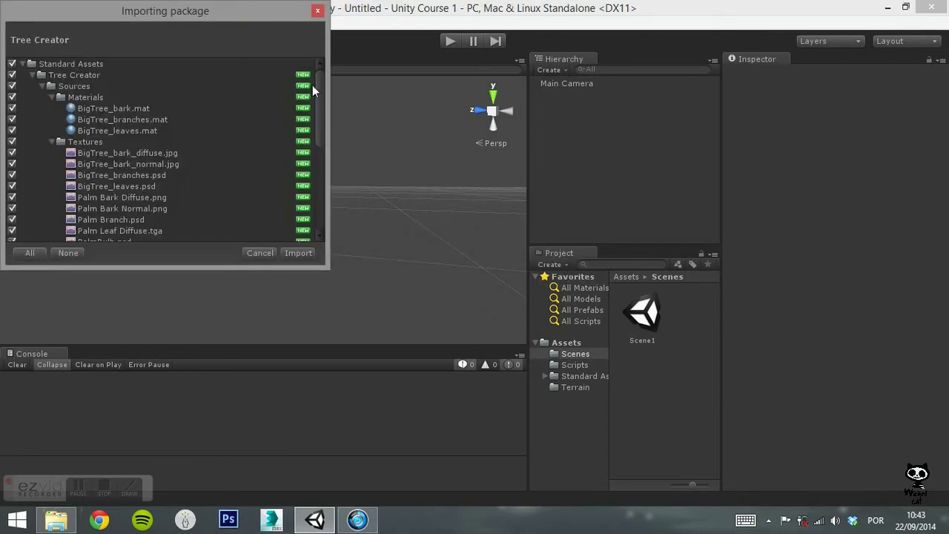
drag(317, 84, 327, 183)
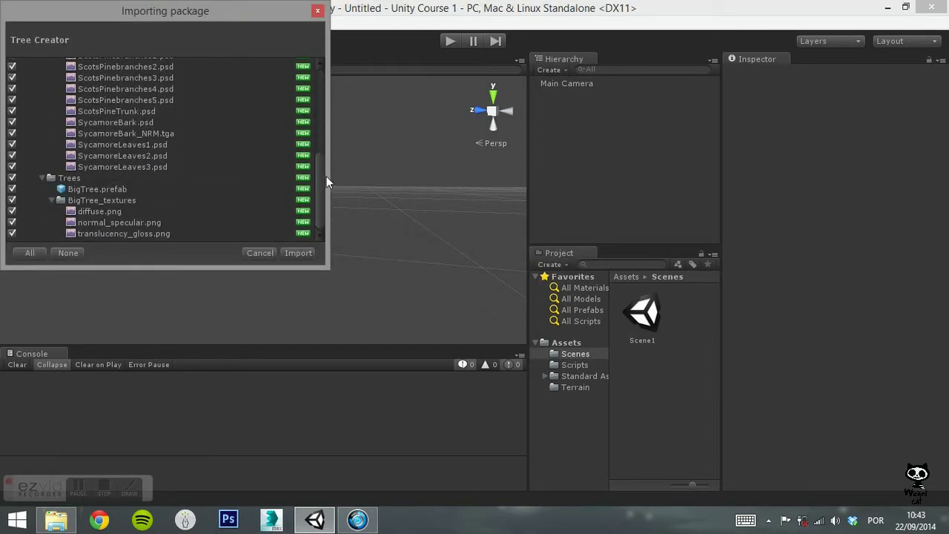
click(297, 253)
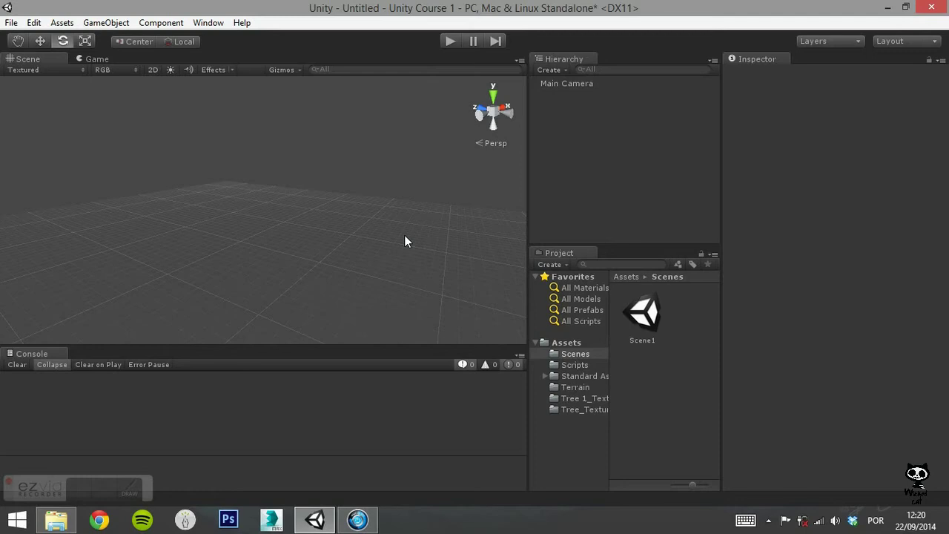
Create a new Tree object, Tree 2, from the Hierarchy's Create menu
click(568, 69)
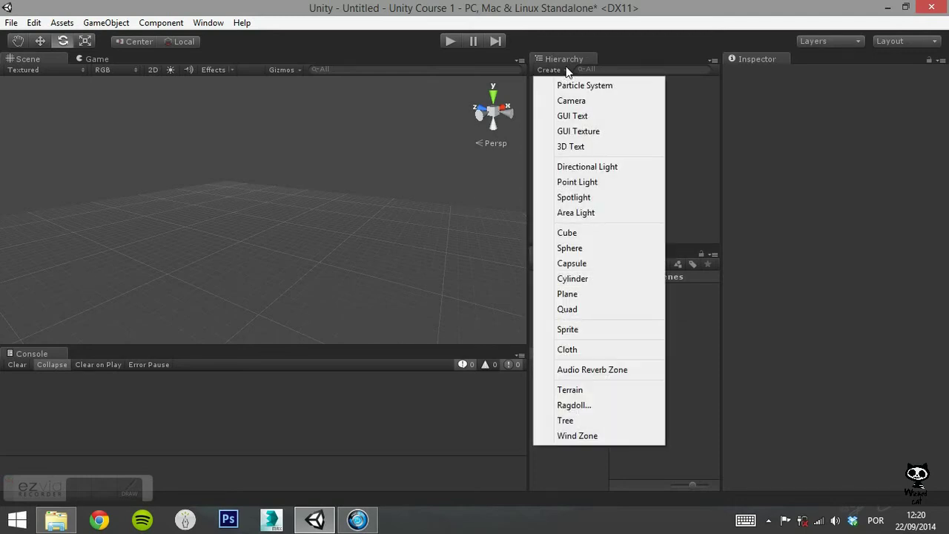
click(595, 419)
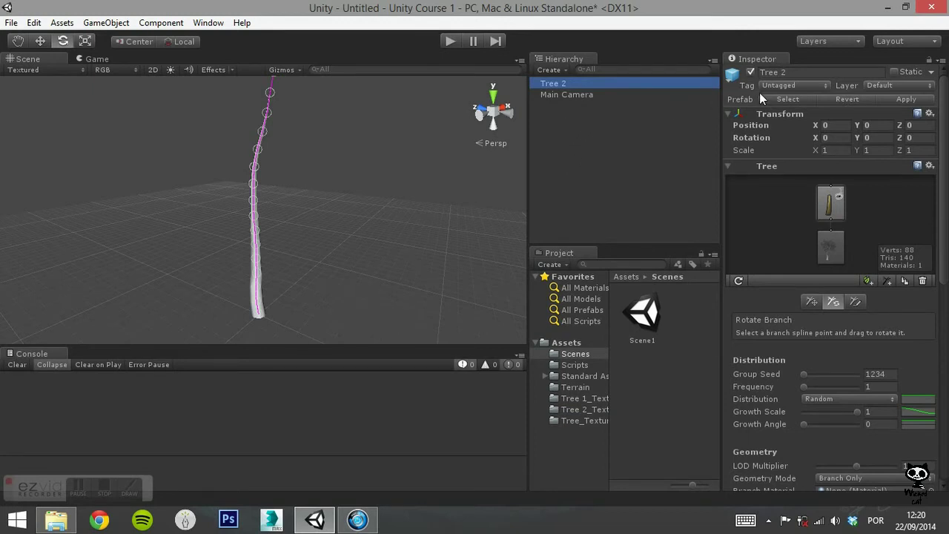
Rename Tree 2 to 'Tree', then collapse and re-expand its Tree component settings
click(804, 76)
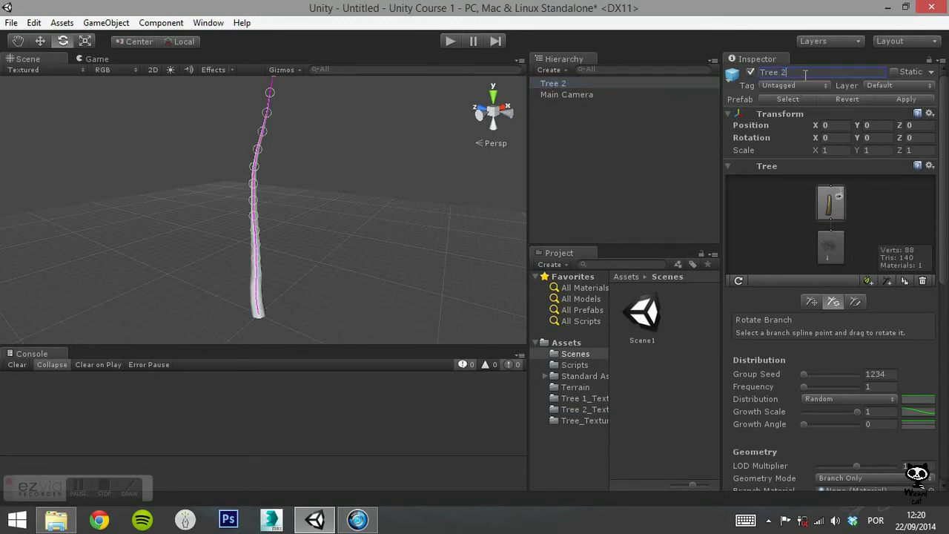
key(BackSpace)
key(BackSpace)
scroll(947, 196, down, 2)
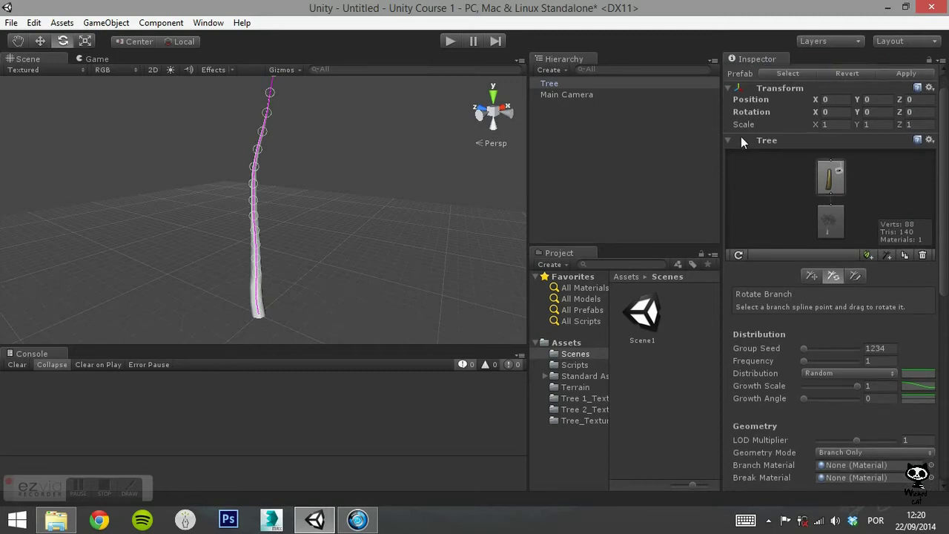
click(727, 140)
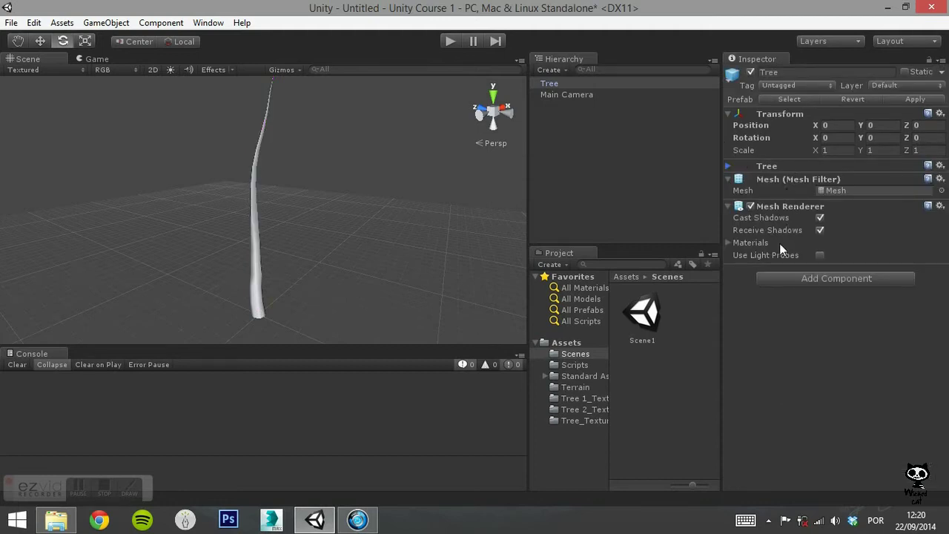
click(727, 166)
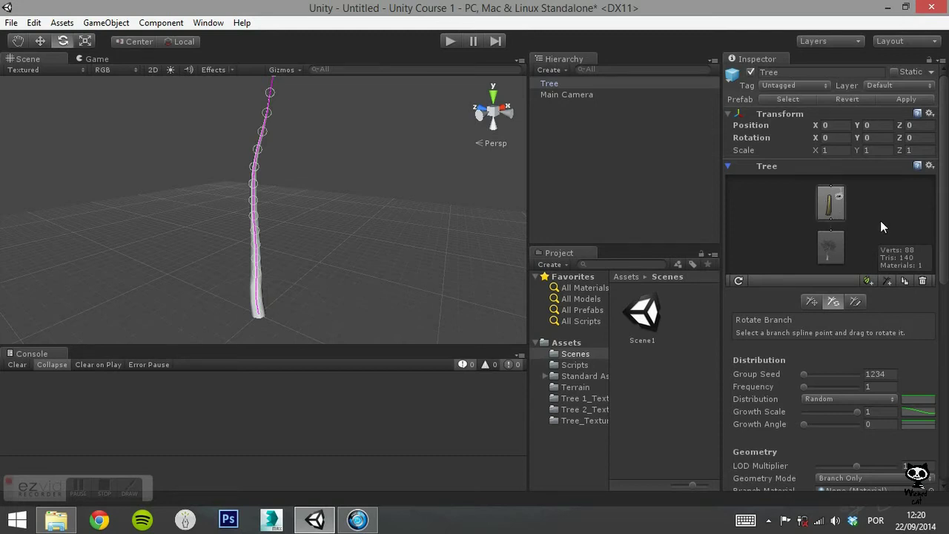
scroll(881, 223, down, 2)
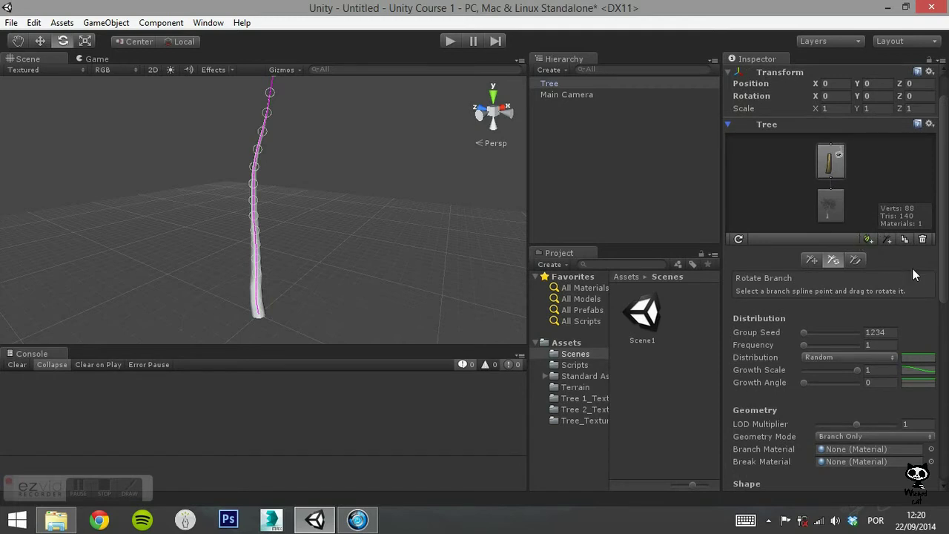
scroll(913, 275, down, 2)
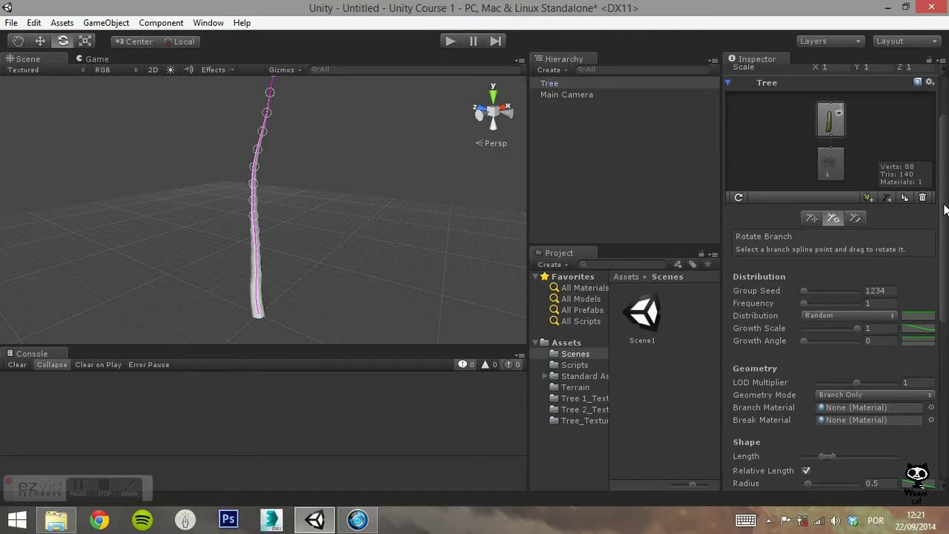
scroll(946, 212, down, 1)
drag(947, 212, 944, 261)
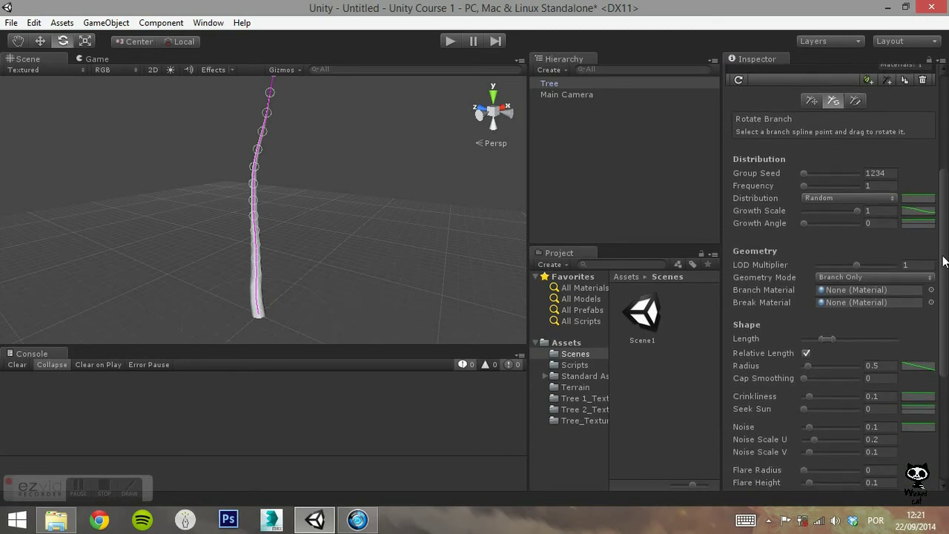
click(888, 200)
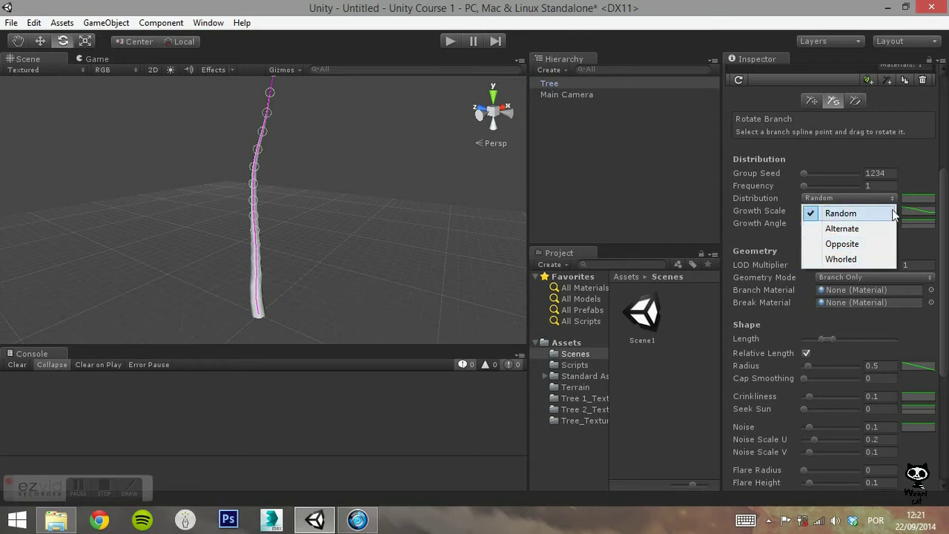
click(896, 196)
click(895, 196)
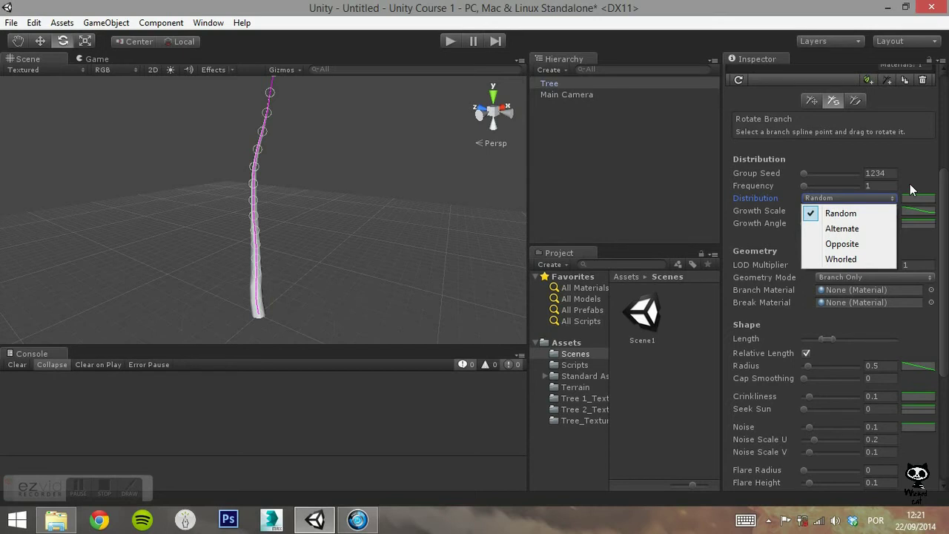
click(909, 184)
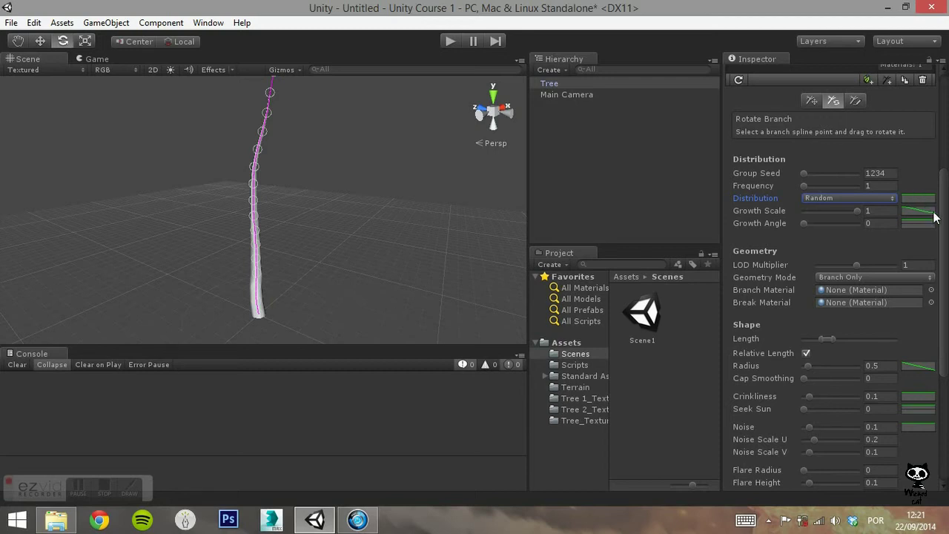
Set the trunk's Geometry Mode to Branch + Fronds
drag(943, 221, 946, 304)
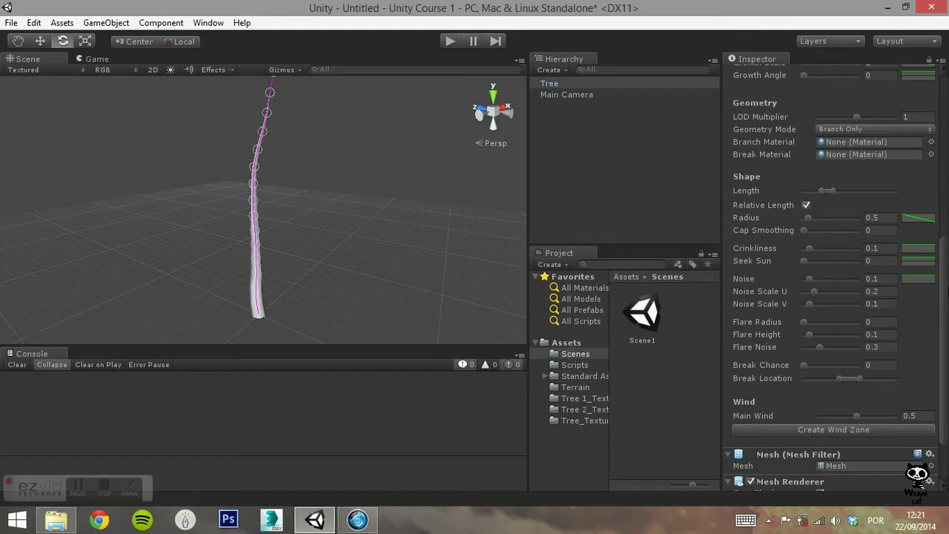
drag(946, 304, 945, 275)
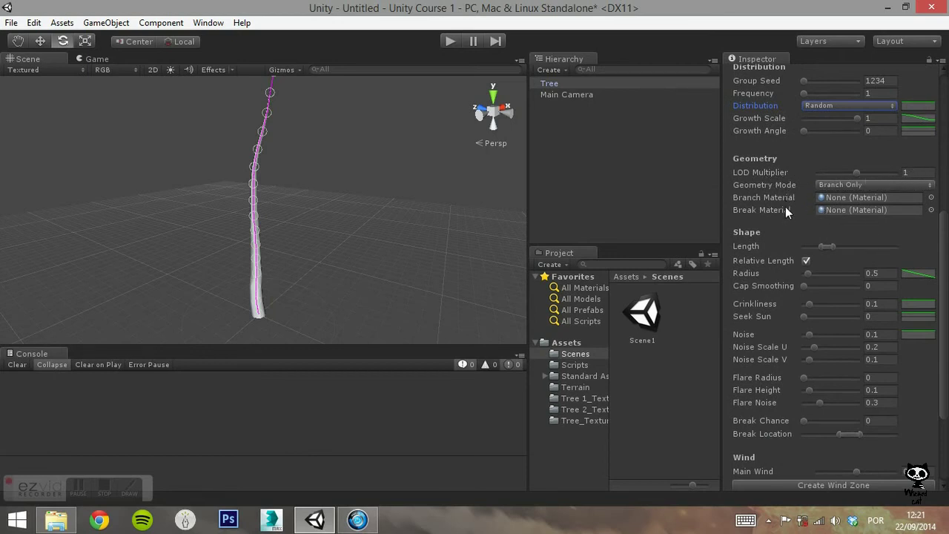
click(848, 186)
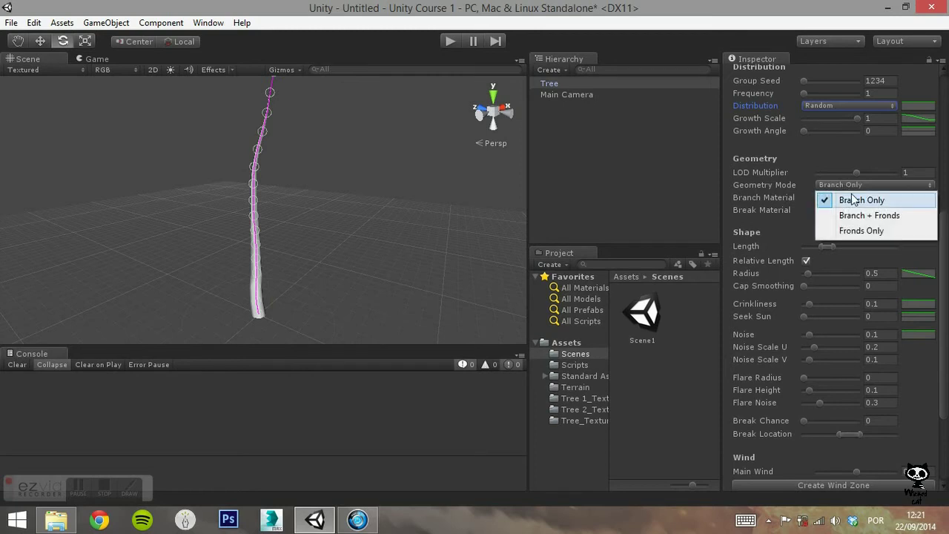
click(858, 215)
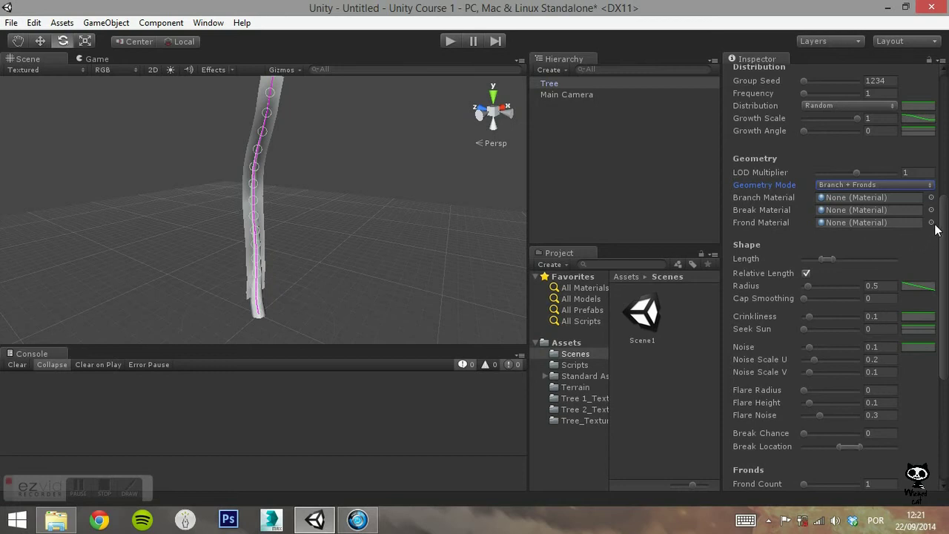
Edit the trunk's Radius curve so it tapers toward the top, then close the Curve window
drag(943, 226, 947, 278)
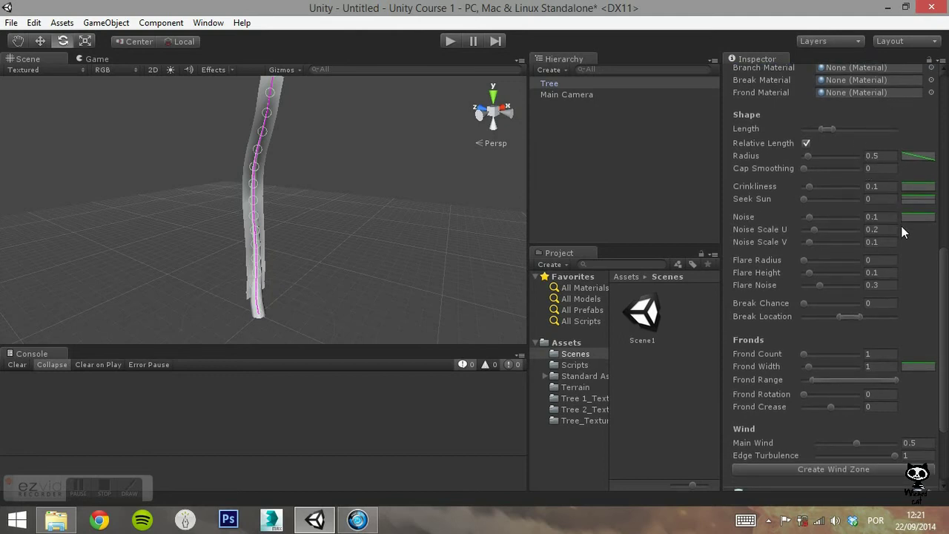
click(913, 157)
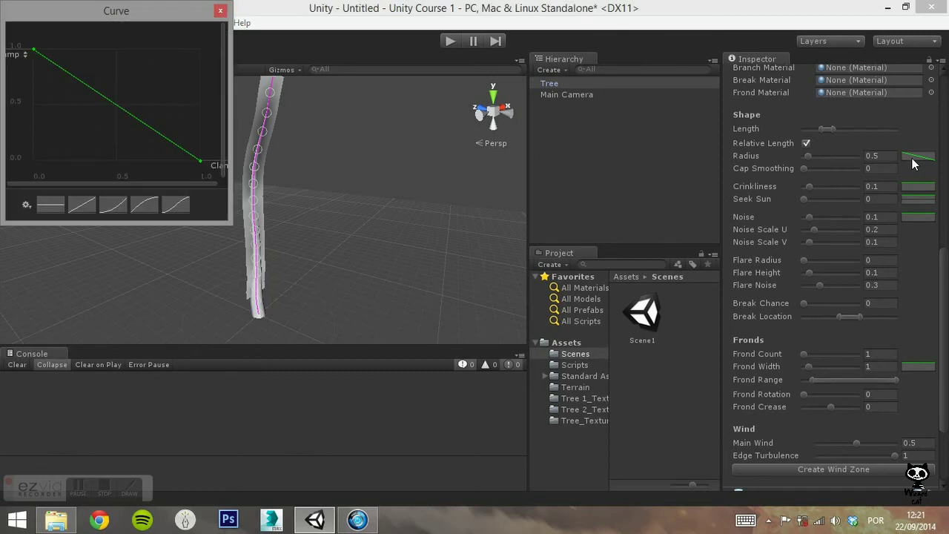
click(219, 12)
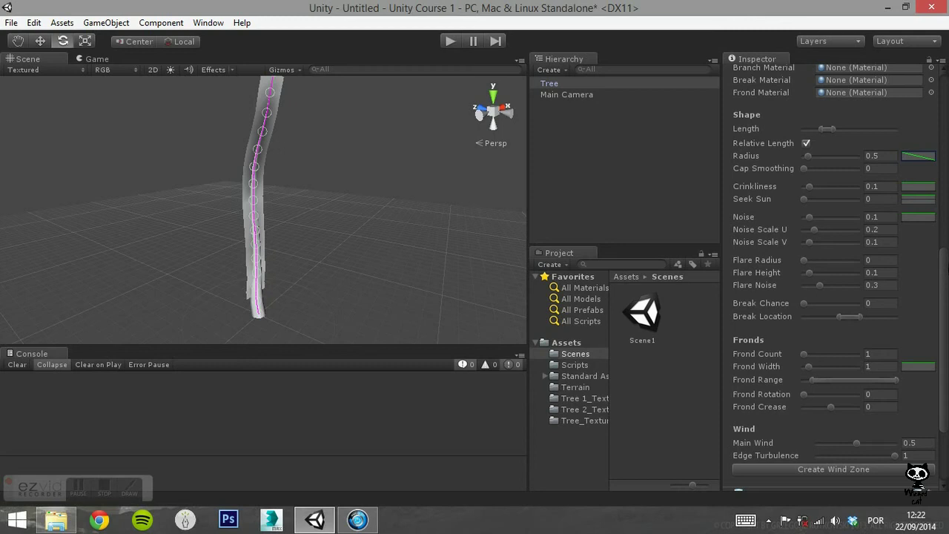
scroll(923, 305, down, 3)
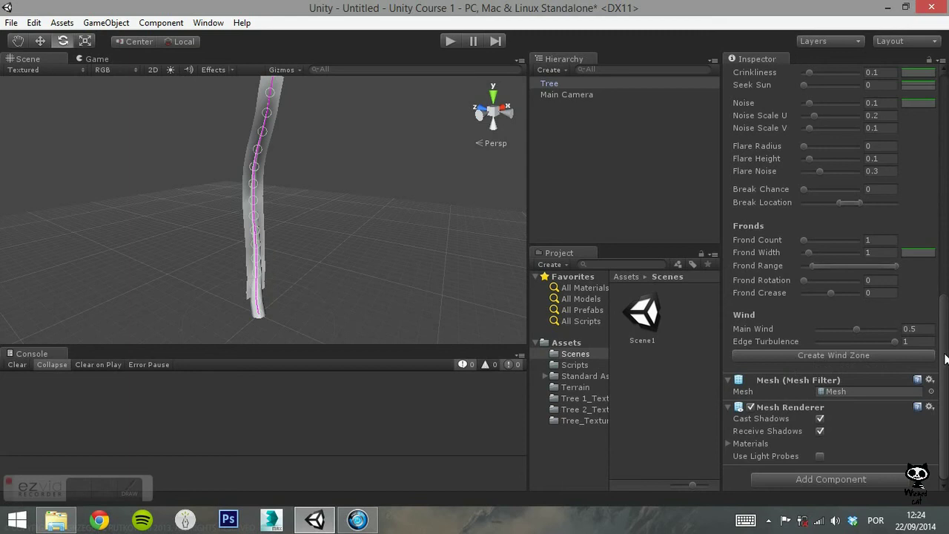
drag(944, 361, 943, 229)
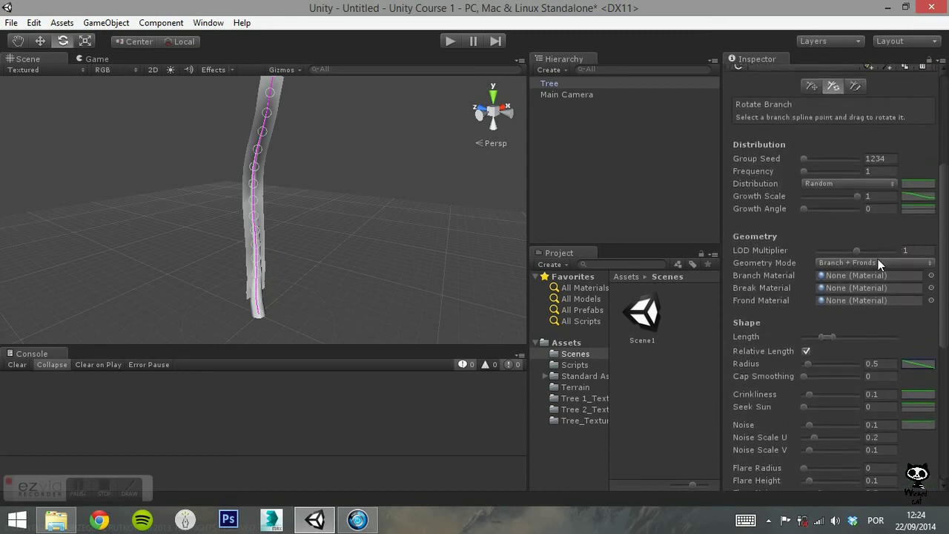
Switch the trunk back to Branch Only geometry and add a new branch group to it
click(878, 263)
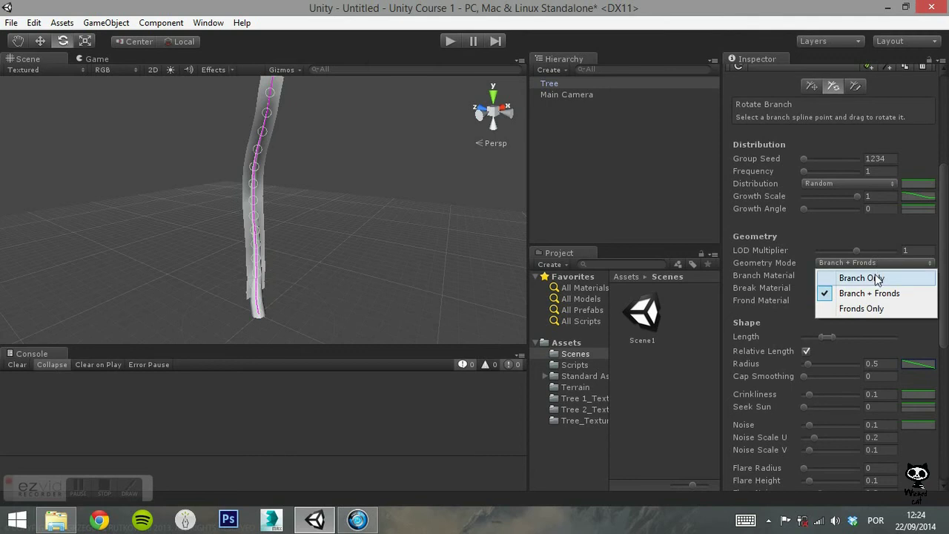
click(860, 278)
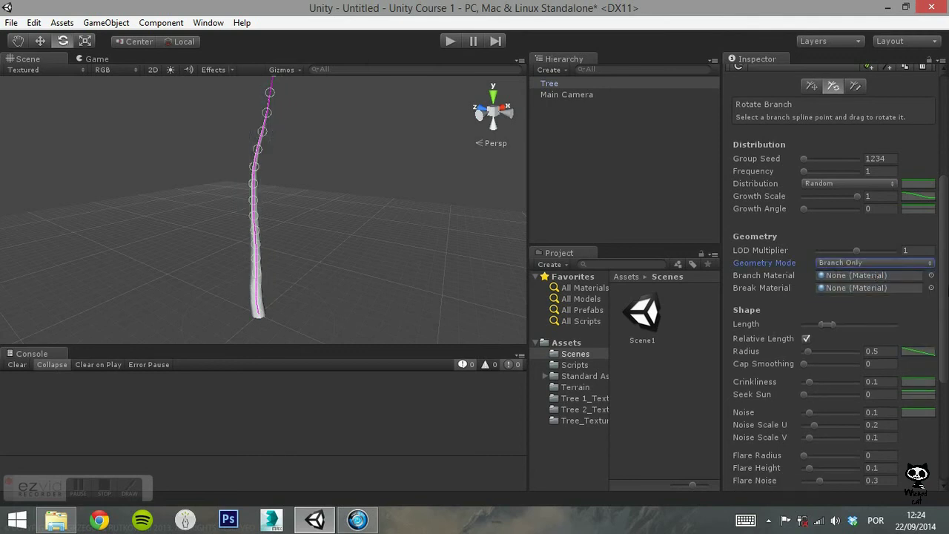
scroll(830, 274, up, 5)
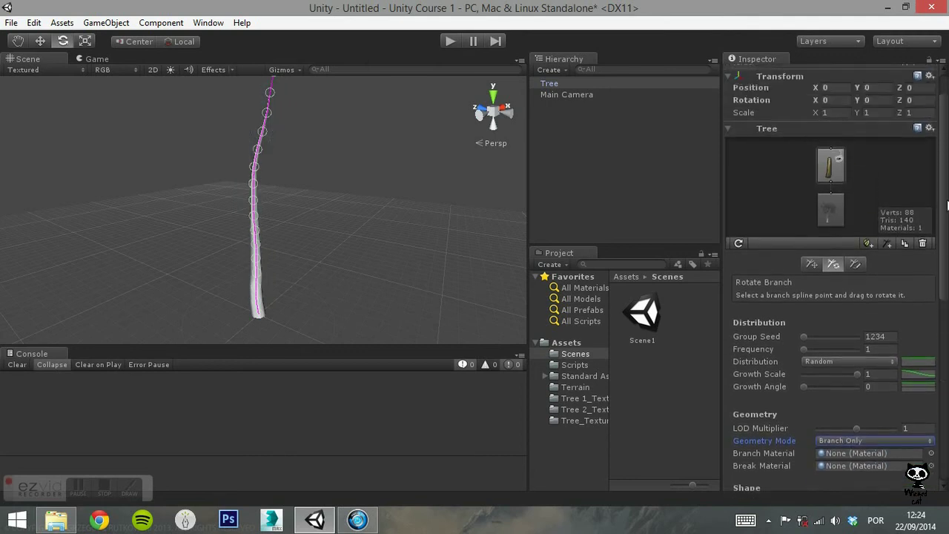
scroll(830, 274, up, 1)
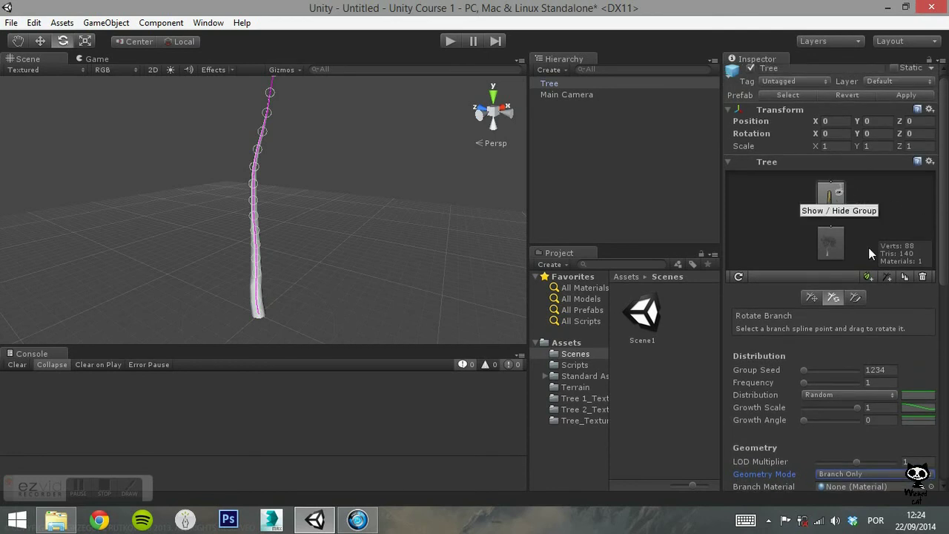
click(887, 275)
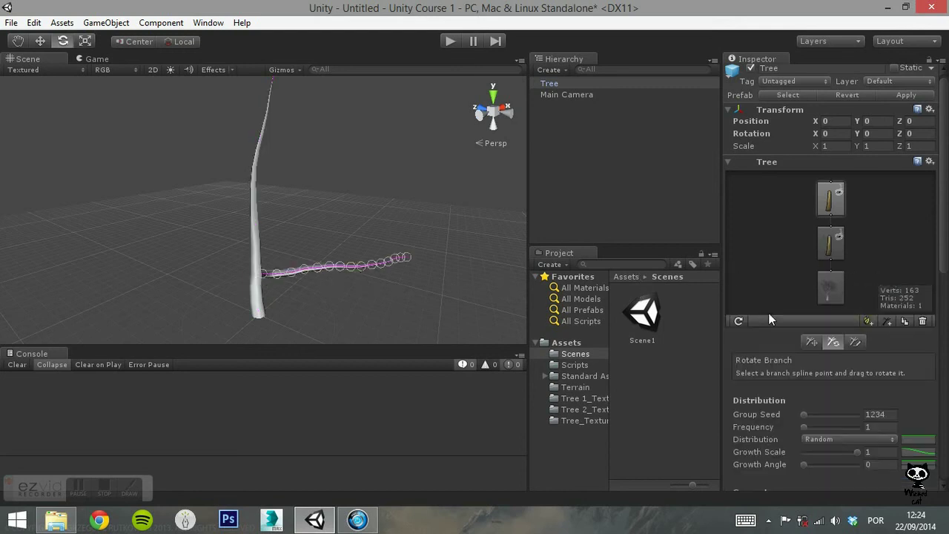
Move the side branch higher up the trunk, tilt it up-right, and redraw it shorter freehand
click(813, 341)
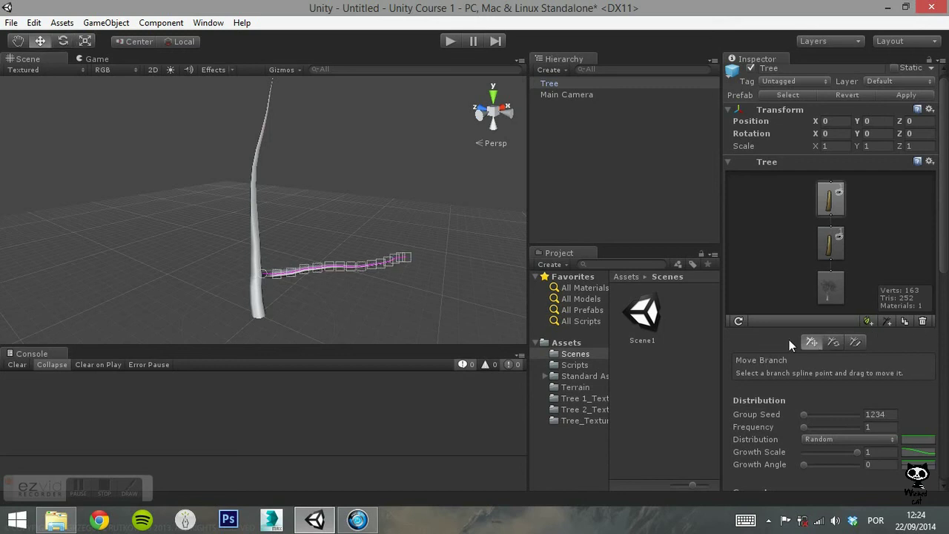
drag(260, 272, 261, 228)
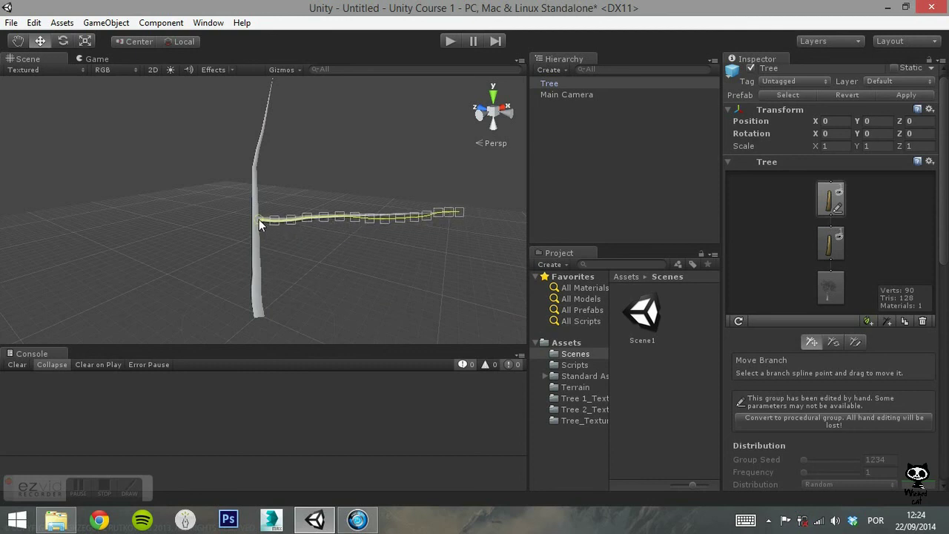
drag(258, 219, 264, 211)
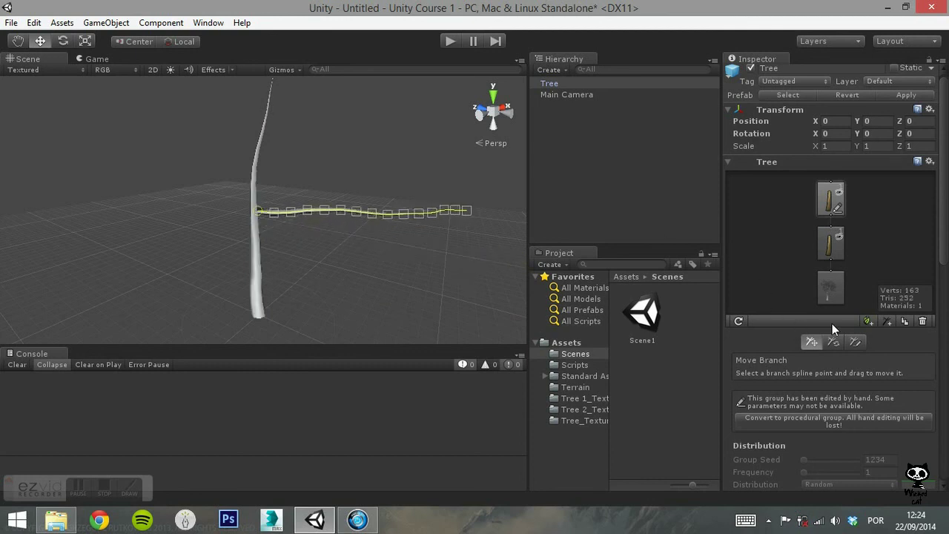
click(833, 342)
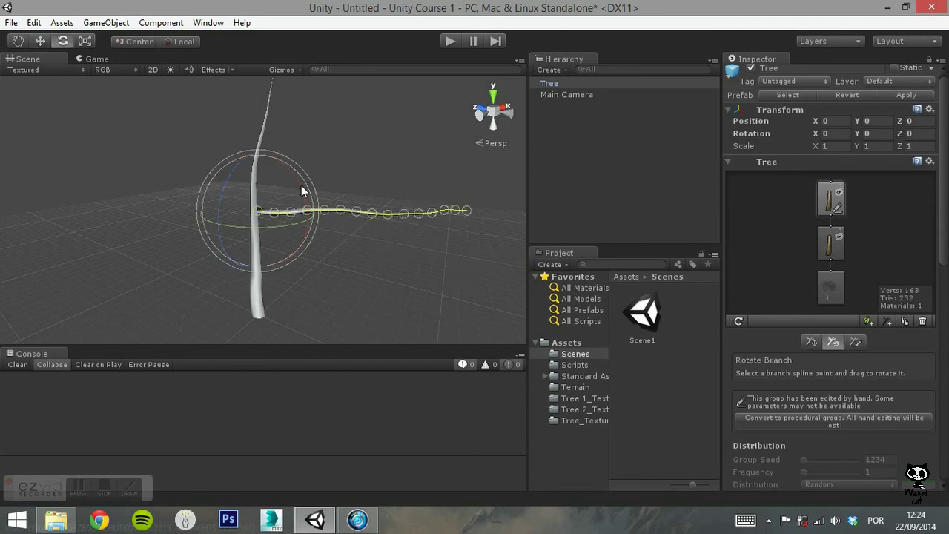
drag(304, 197, 282, 142)
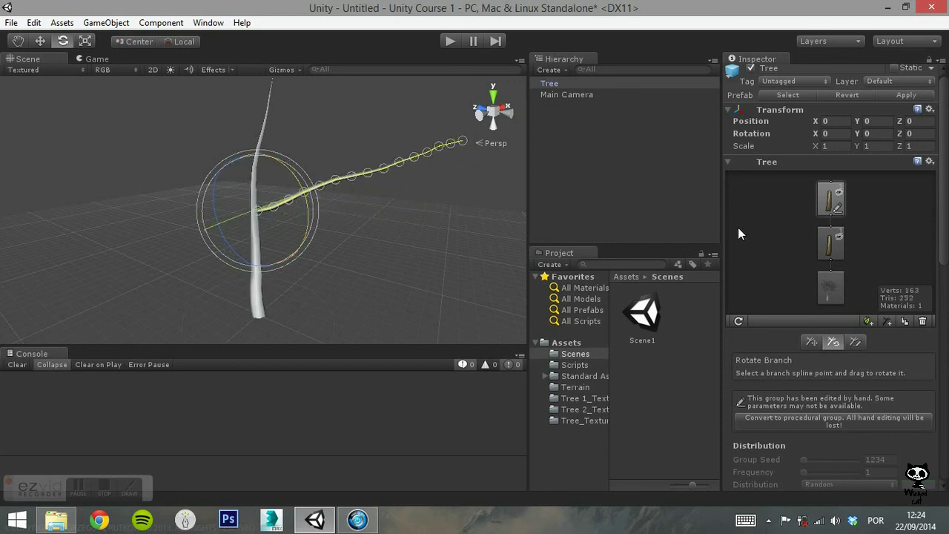
click(855, 342)
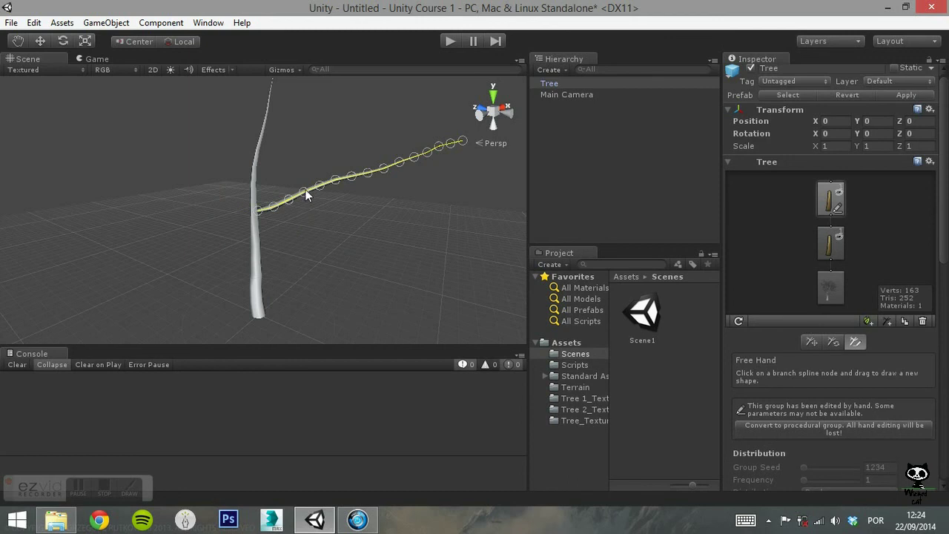
mouse_move(337, 184)
mouse_down()
mouse_move(372, 161)
mouse_move(405, 155)
mouse_up()
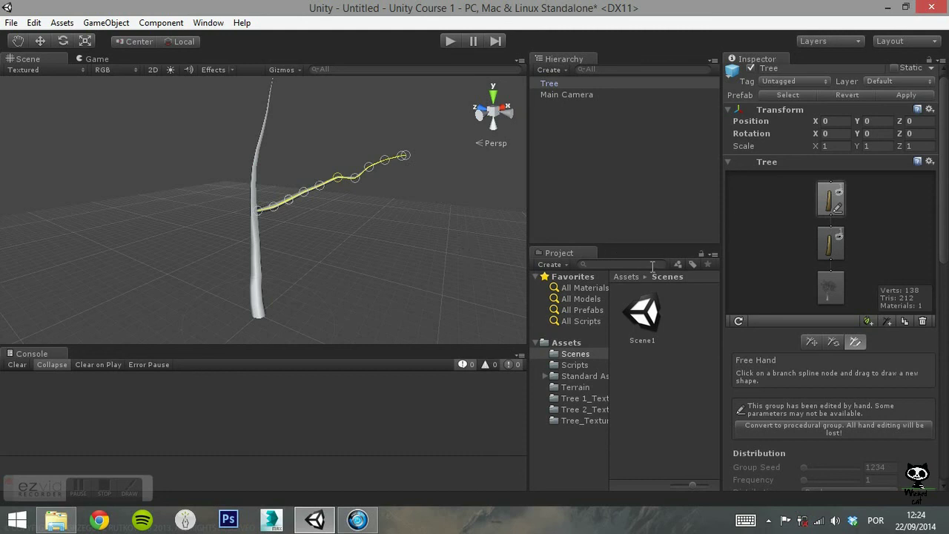
Add a sub-branch group to the side branch and draw it as a short freehand shape
click(889, 320)
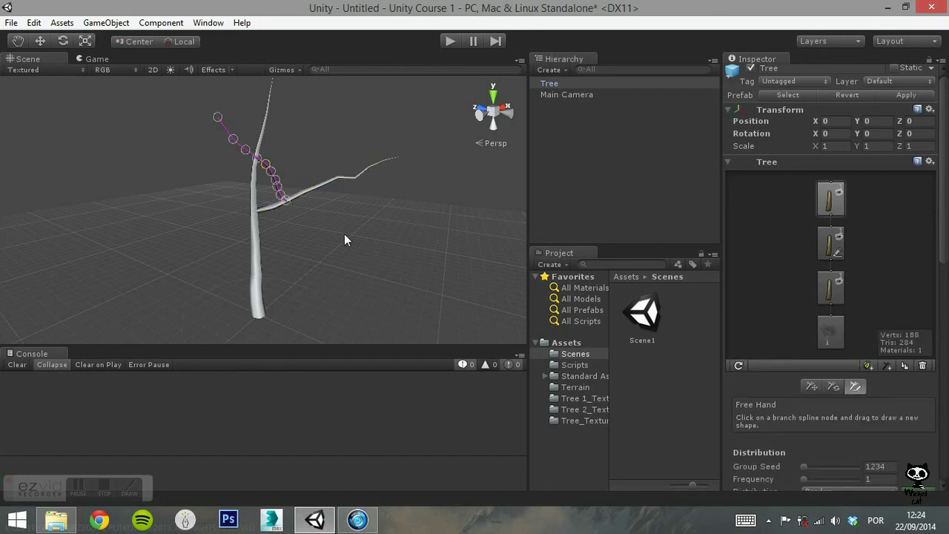
alt+drag(339, 229, 615, 290)
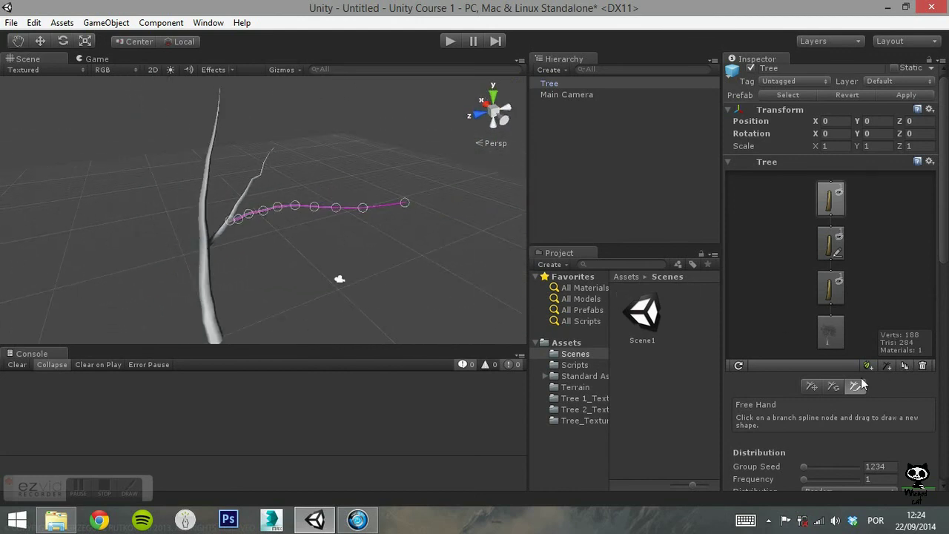
mouse_move(232, 217)
mouse_down()
mouse_move(254, 219)
mouse_move(298, 192)
mouse_move(332, 205)
mouse_move(333, 220)
mouse_move(300, 237)
mouse_move(349, 229)
mouse_up()
Move one of the trunk's side branches further up the trunk
click(830, 287)
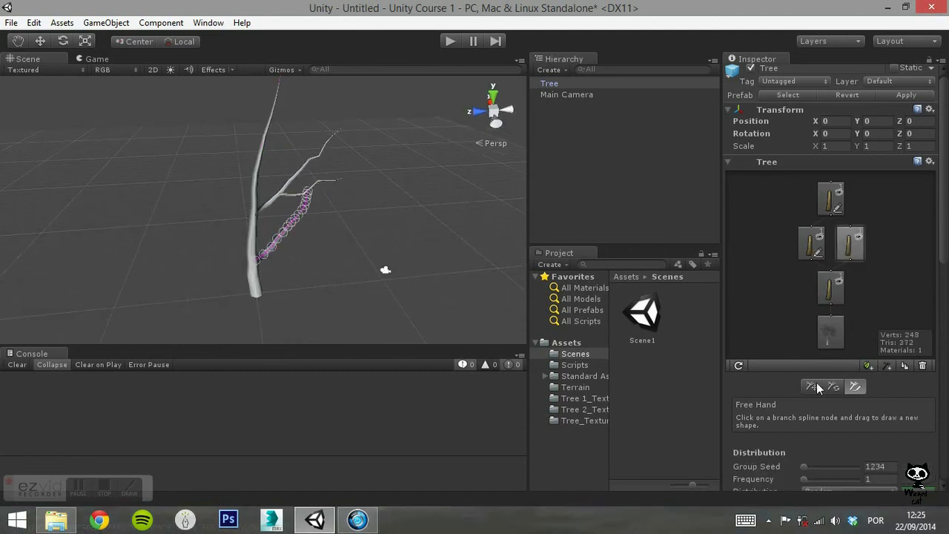
click(234, 223)
mouse_move(233, 223)
mouse_down()
mouse_move(240, 185)
mouse_move(134, 129)
mouse_up()
Add another branch group to the trunk and draw its shape freehand
click(854, 385)
mouse_move(291, 234)
alt+mouse_down()
mouse_move(201, 198)
mouse_move(470, 235)
mouse_move(447, 230)
alt+mouse_up()
click(887, 365)
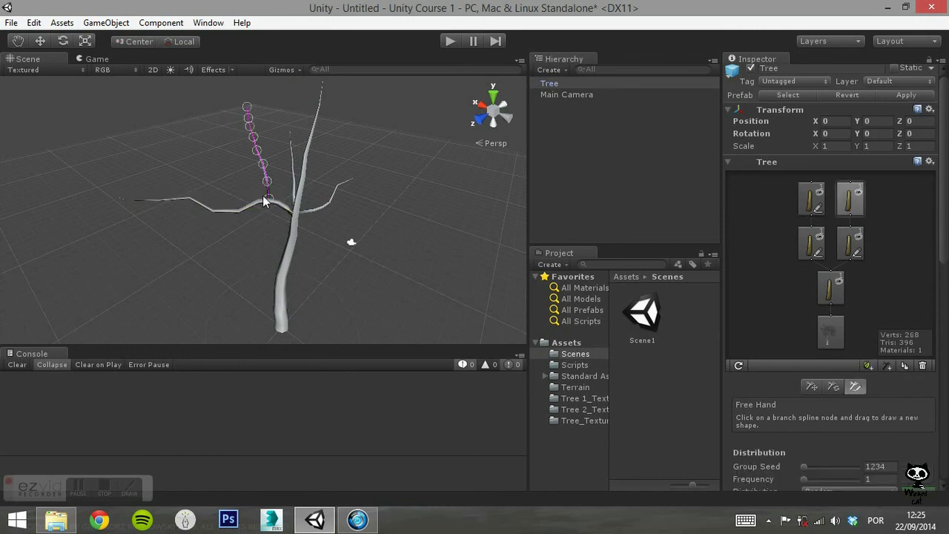
mouse_move(268, 204)
mouse_down()
mouse_move(235, 186)
mouse_move(224, 158)
mouse_move(199, 147)
mouse_up()
mouse_move(297, 238)
alt+mouse_down()
mouse_move(207, 177)
mouse_move(875, 161)
mouse_move(821, 313)
alt+mouse_up()
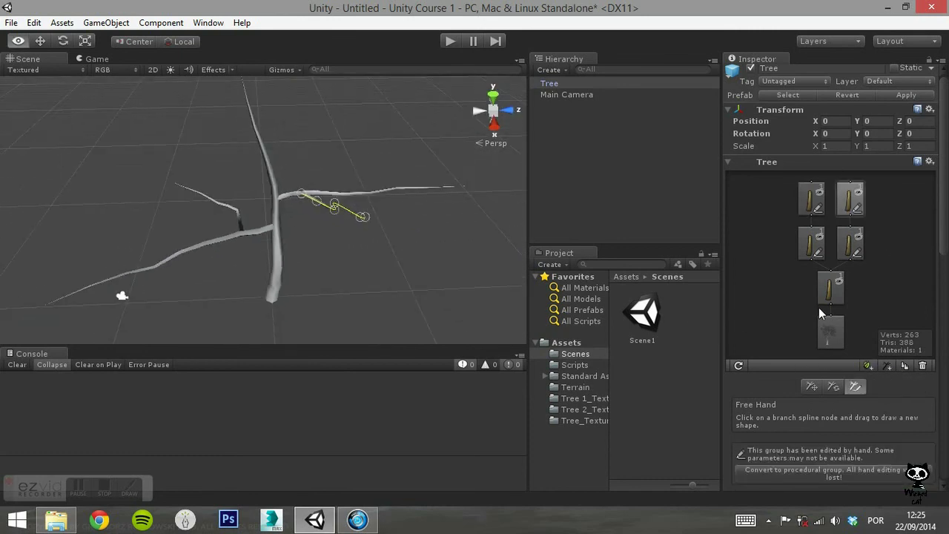
Add a sub-branch to the middle branch group, draw it freehand, and rotate it upward
click(810, 242)
click(887, 365)
mouse_move(256, 207)
mouse_down()
mouse_move(265, 205)
mouse_move(320, 343)
mouse_move(260, 250)
mouse_move(166, 265)
mouse_move(550, 92)
mouse_up()
key(f)
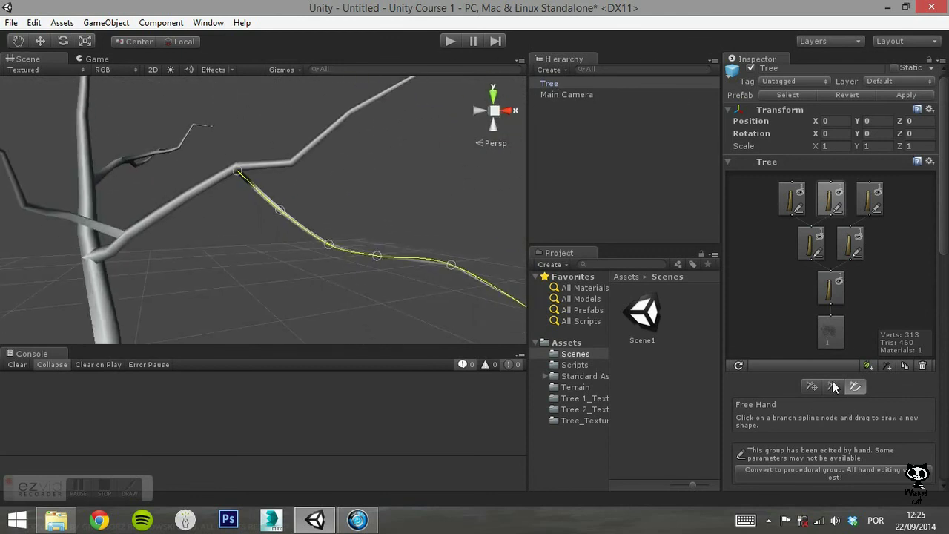
click(833, 386)
drag(253, 154, 279, 288)
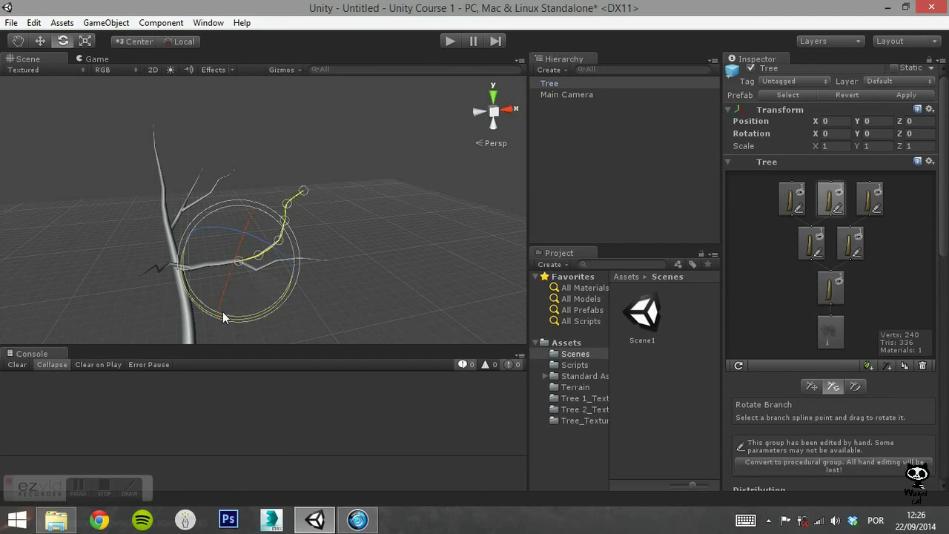